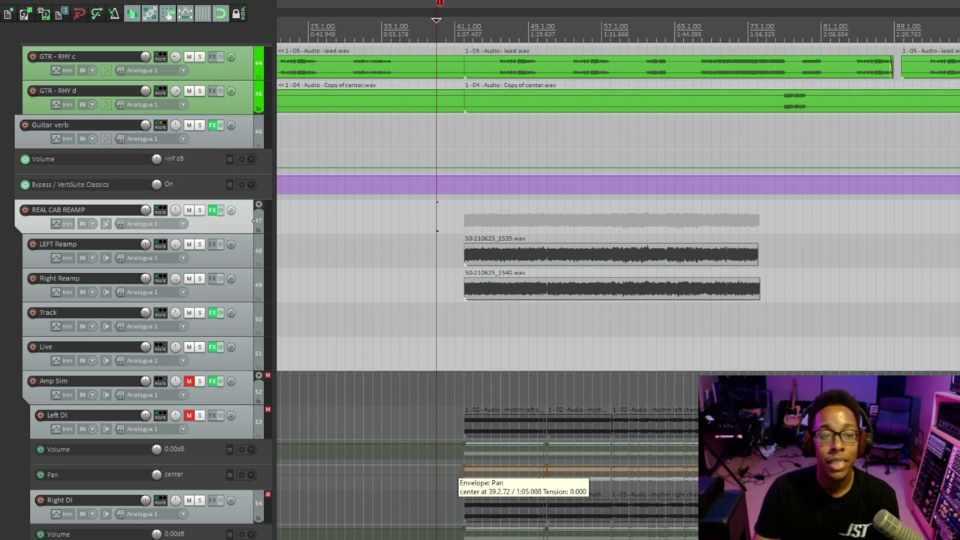
# Start playback and briefly solo, then unsolo, the REAL CAB REAMP folder
pyautogui.press('space')
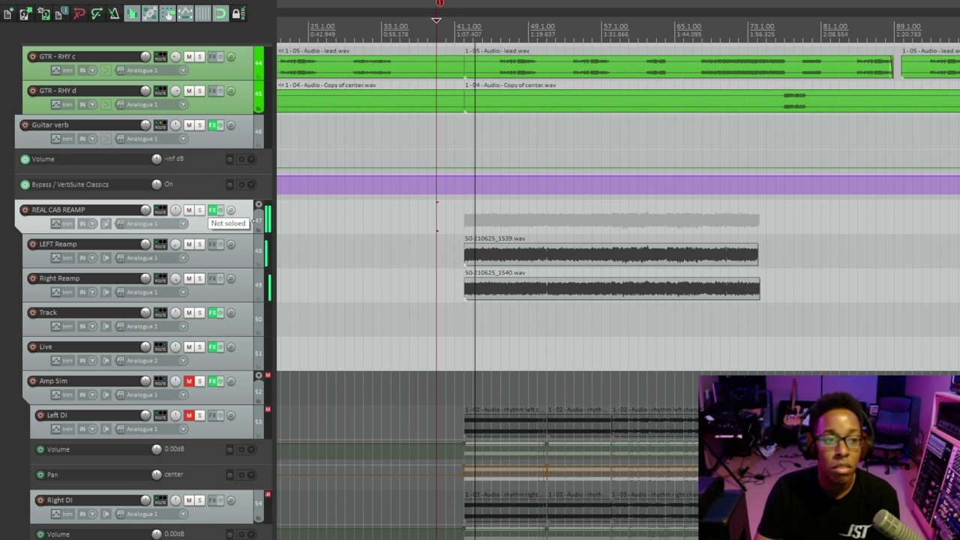
pyautogui.click(199, 210)
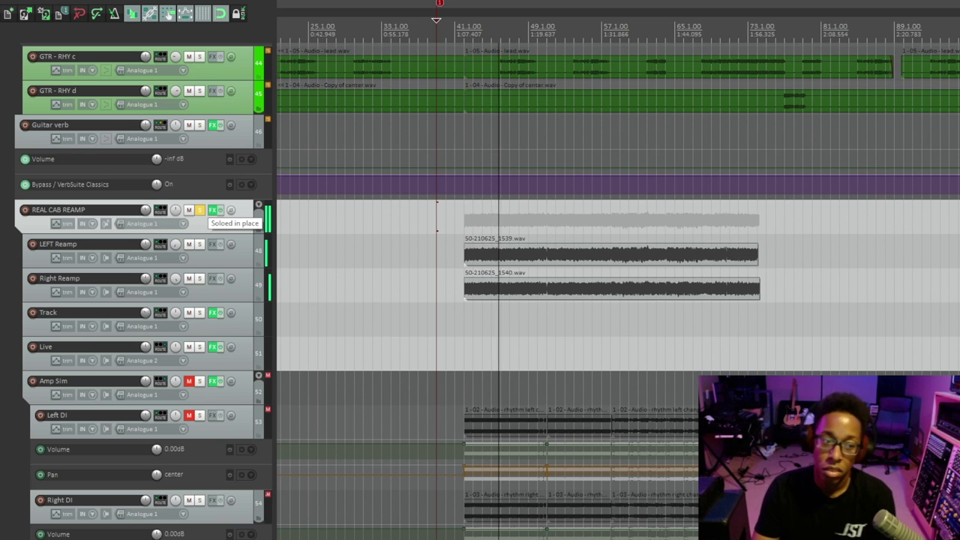
pyautogui.click(199, 210)
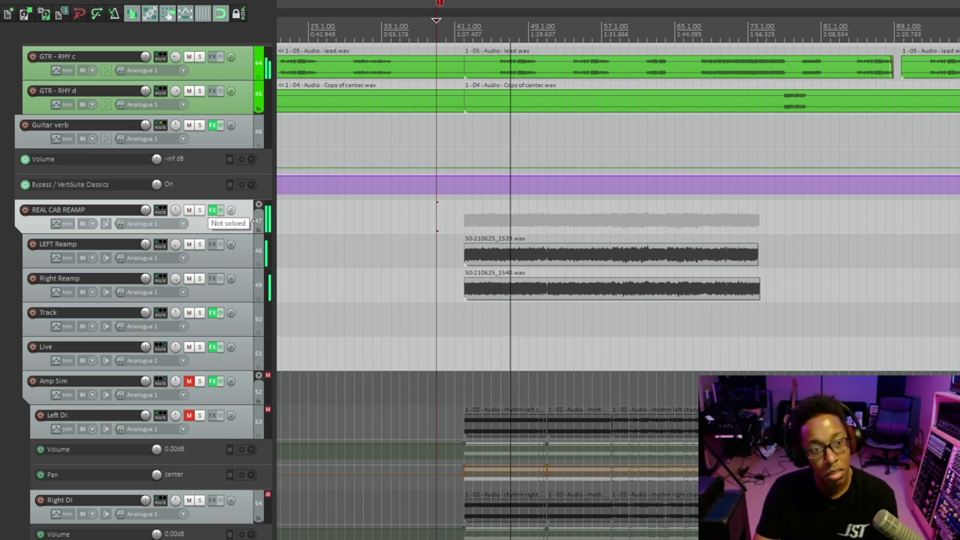
# Solo the Bass track further down the track list
pyautogui.scroll(-5, 203, 214)
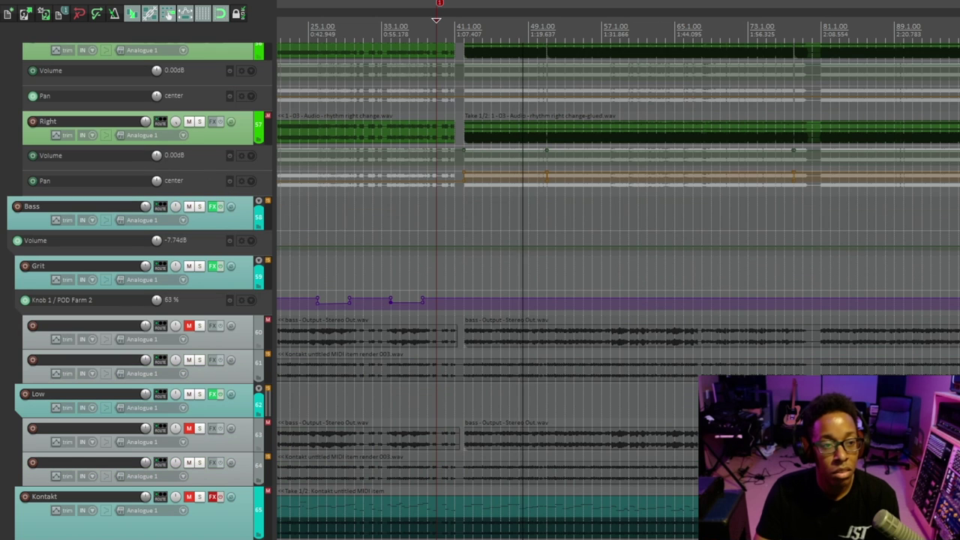
pyautogui.click(200, 206)
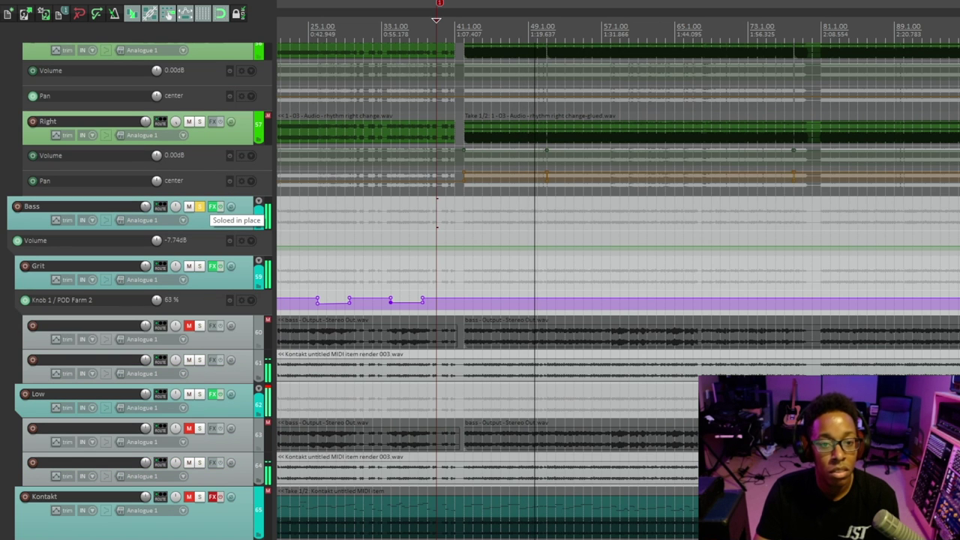
pyautogui.scroll(-5, 199, 214)
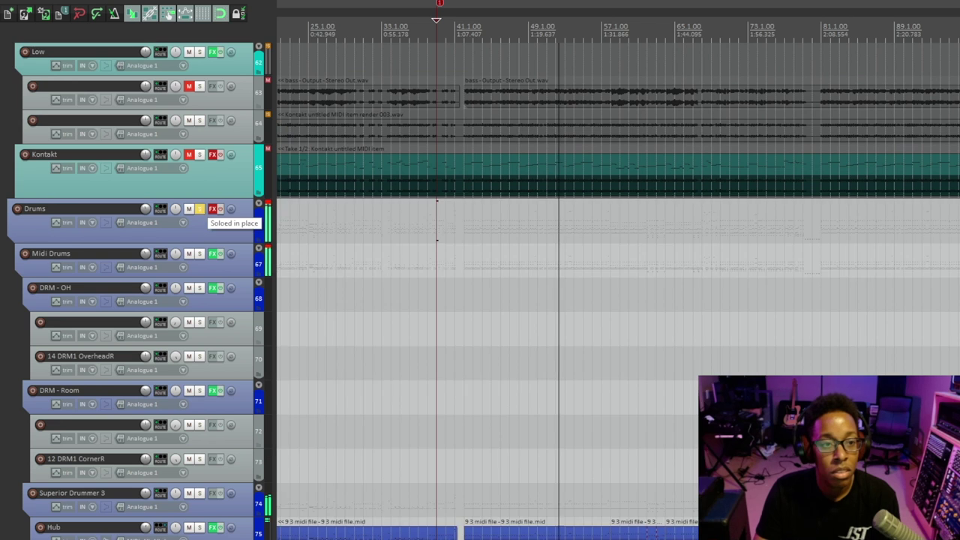
pyautogui.scroll(5, 199, 214)
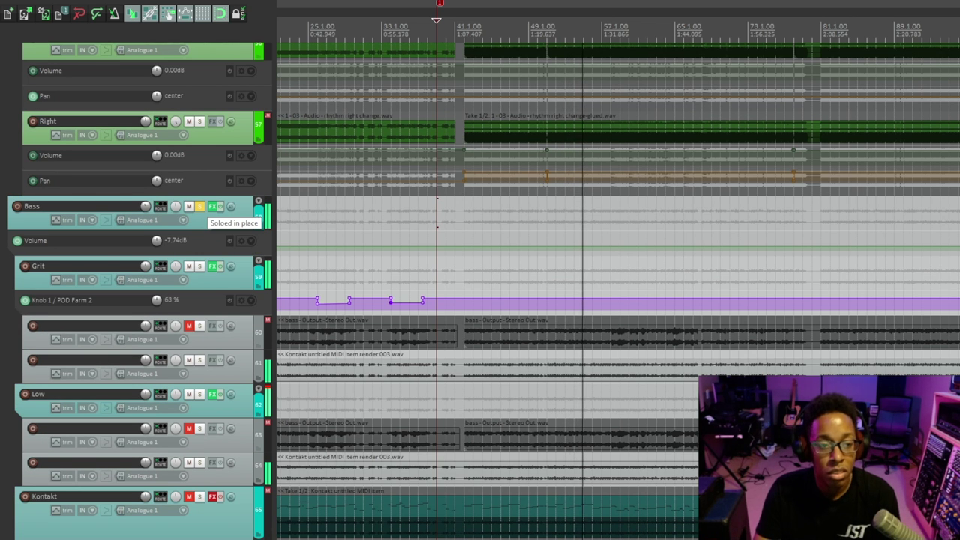
pyautogui.scroll(5, 204, 213)
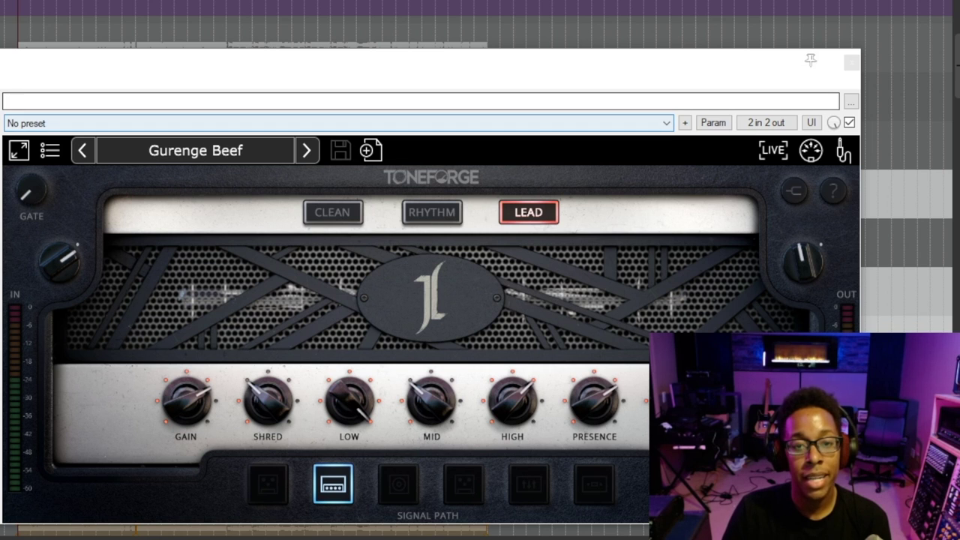
# Audition the ToneForge Gurenge Beef amp tone during playback, then close its window
pyautogui.moveTo(152, 77); pyautogui.dragTo(173, 0)
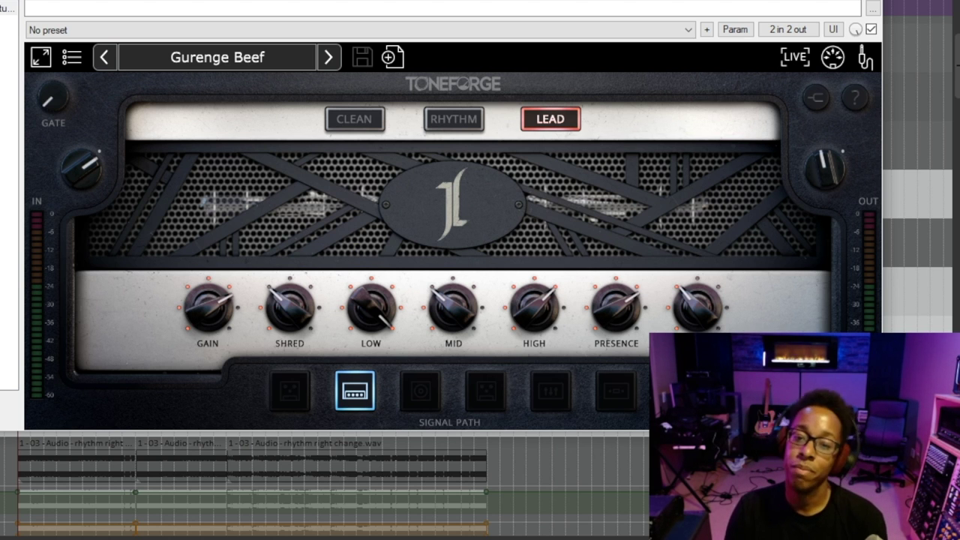
pyautogui.press('space')
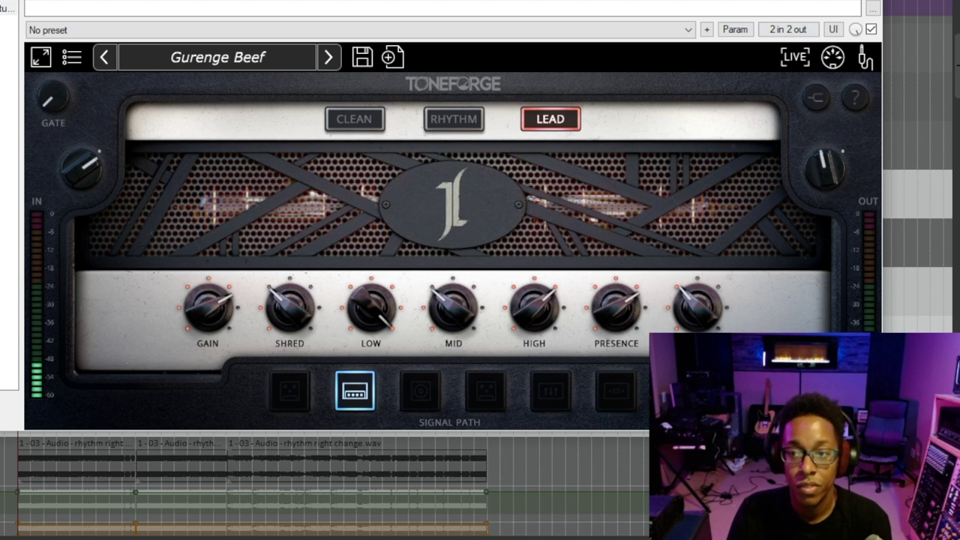
pyautogui.press('Escape')
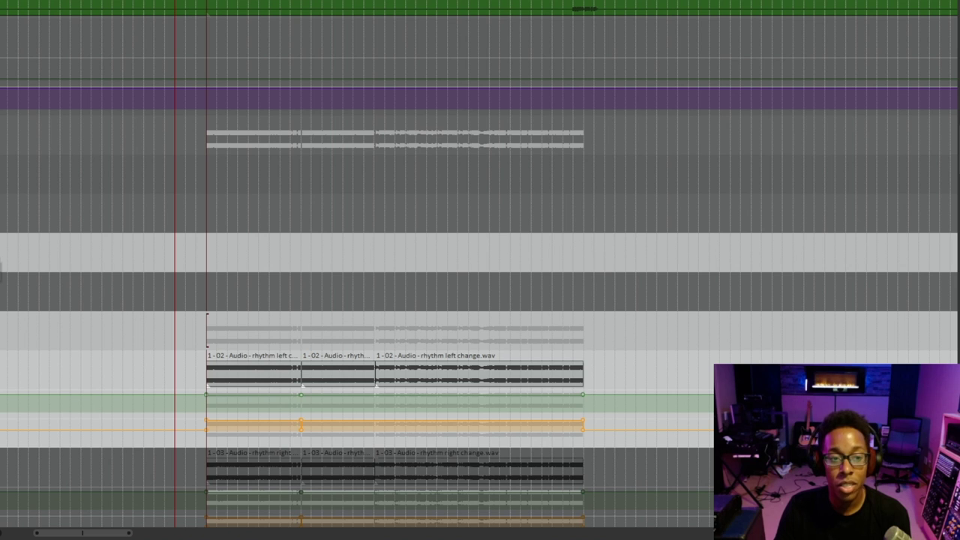
# On Track, toggle the Virtual Mix Rack bypass off and on, and set FG-47 intensity to 100%
pyautogui.click(1, 273)
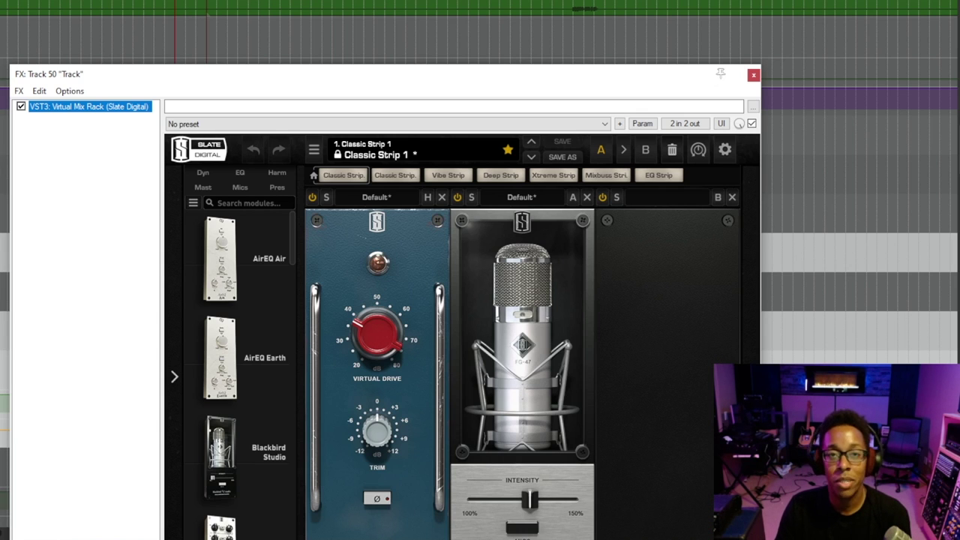
pyautogui.hotkey('ctrl', 'b')
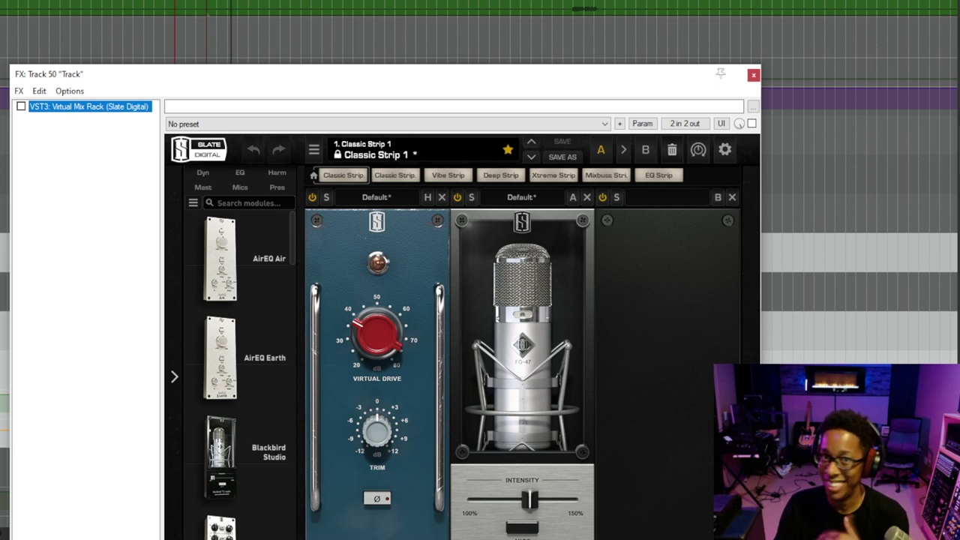
pyautogui.hotkey('ctrl', 'b')
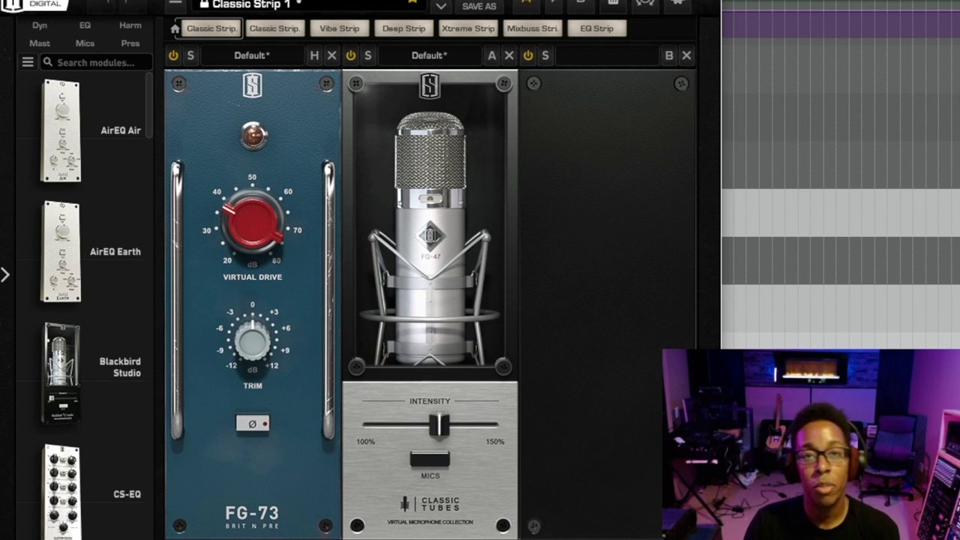
pyautogui.moveTo(440, 425)
pyautogui.mouseDown()
pyautogui.moveTo(372, 425)
pyautogui.moveTo(487, 425)
pyautogui.moveTo(403, 425)
pyautogui.moveTo(439, 425)
pyautogui.mouseUp()
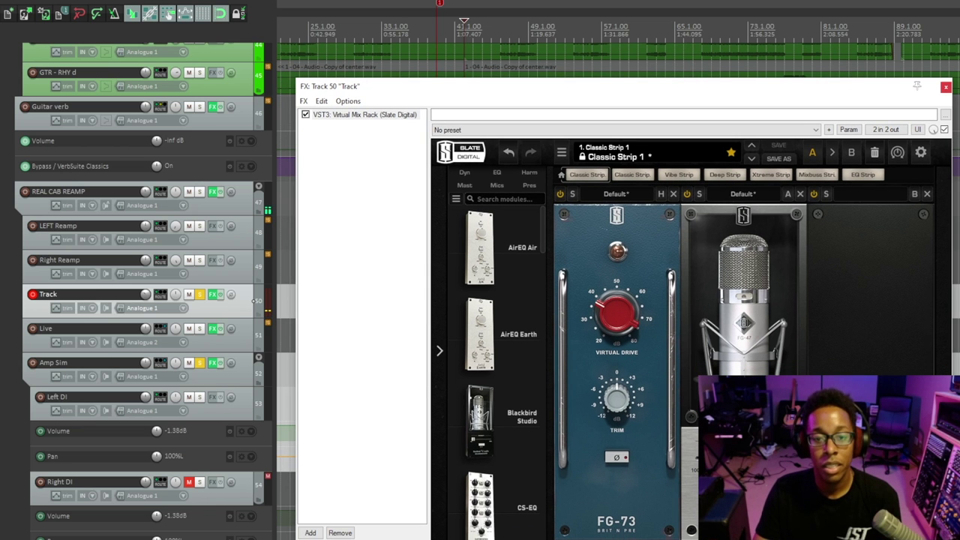
# Record the real-cab reamp pass onto the LEFT Reamp and Right Reamp tracks
pyautogui.press('Escape')
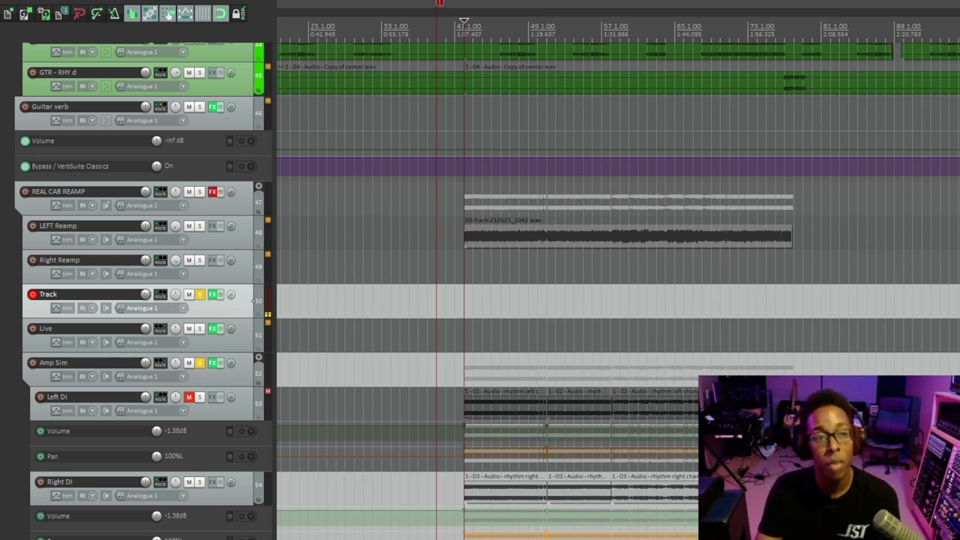
pyautogui.hotkey('ctrl', 'r')
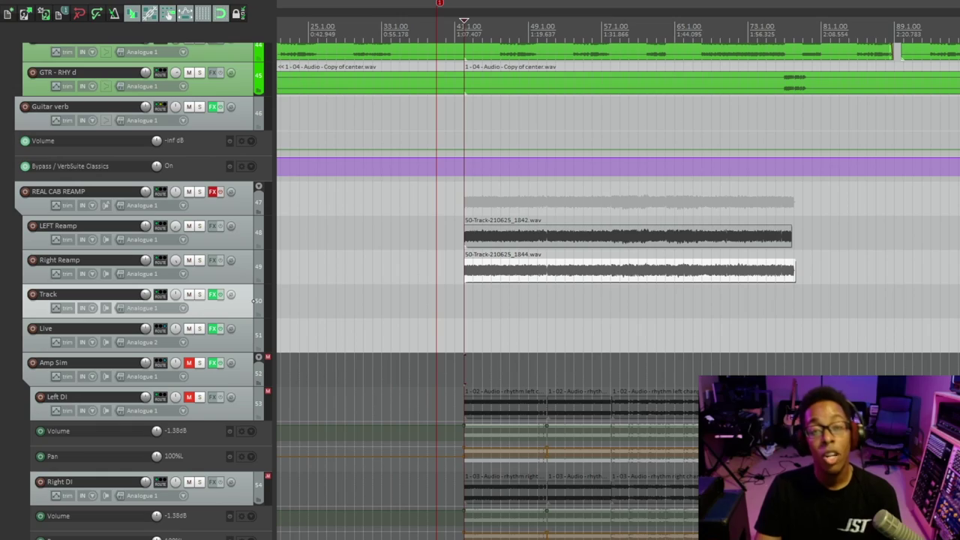
# Check Virtual Mix Rack in the REAL CAB REAMP chain, play the reamps, and reopen the chain
pyautogui.hotkey('shift', 'f')
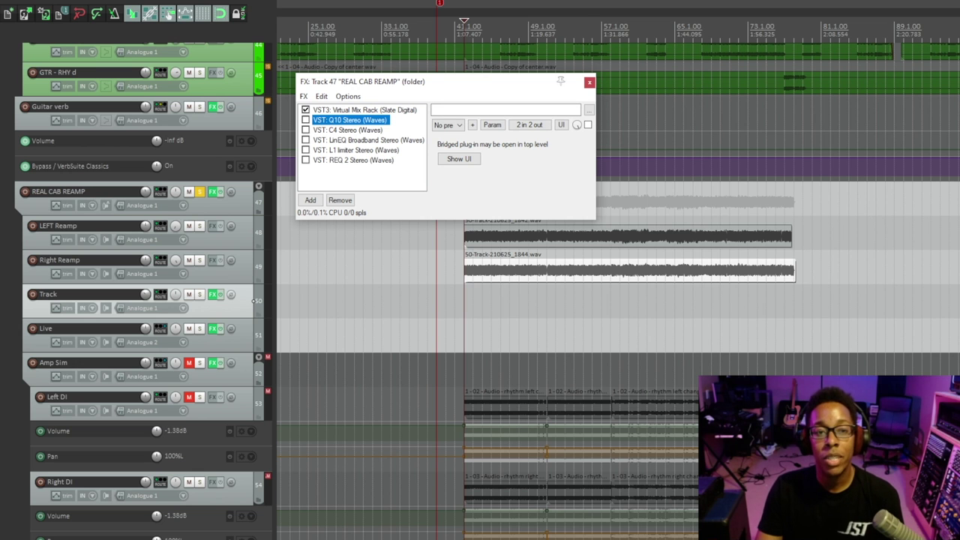
pyautogui.click(365, 110)
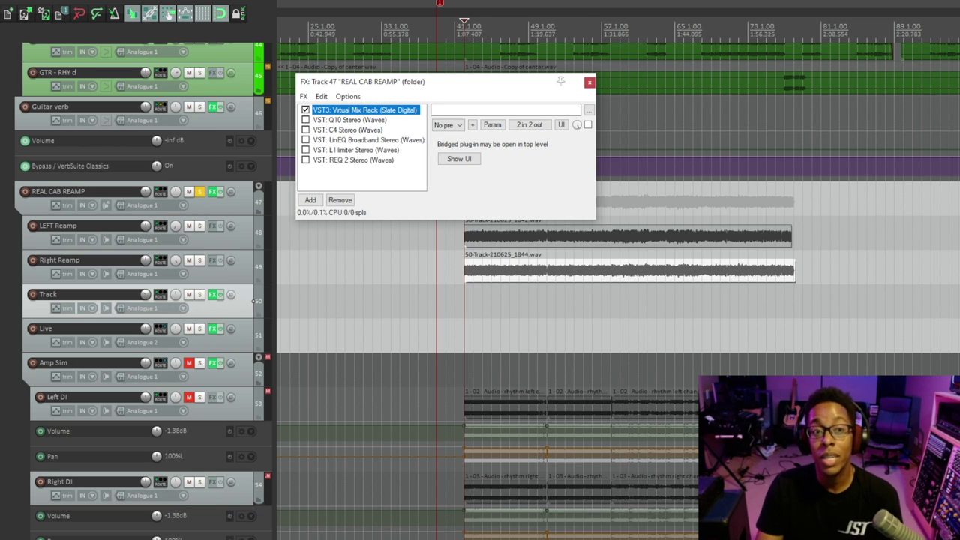
pyautogui.hotkey('shift', 'f')
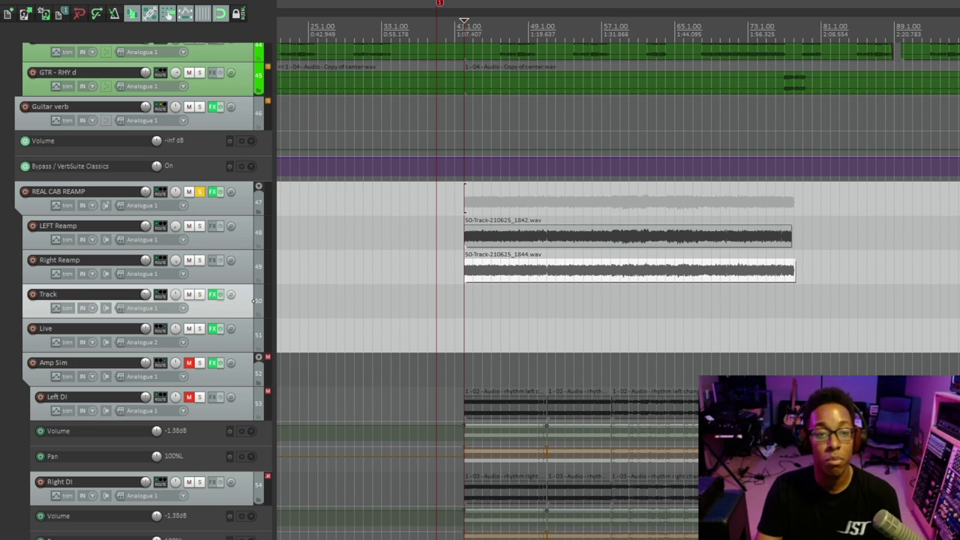
pyautogui.press('space')
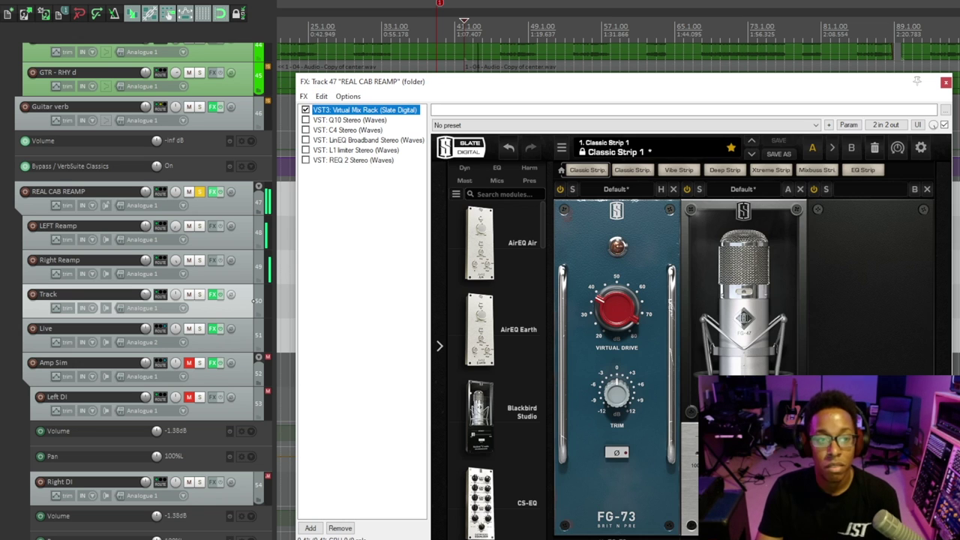
pyautogui.click(215, 191)
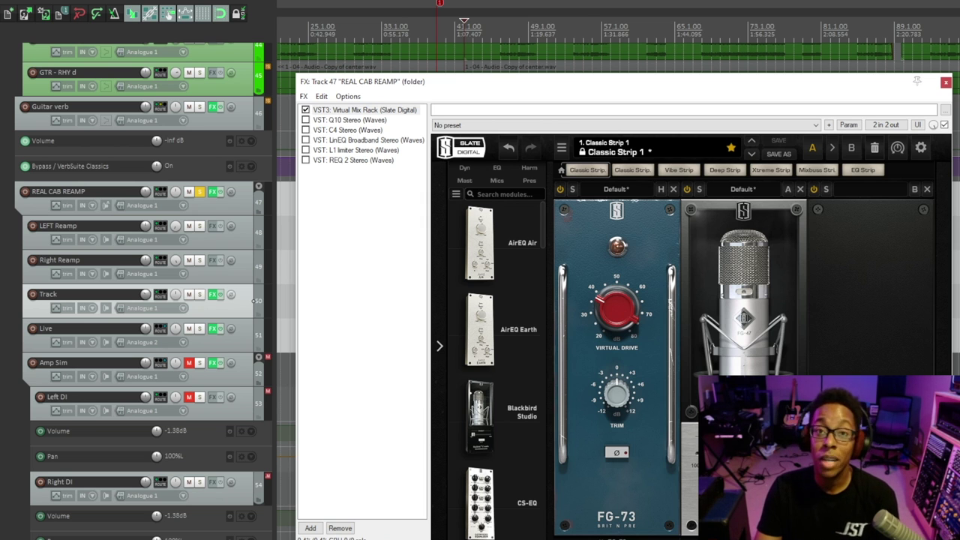
# Audition the reamp chain while inspecting the Q10 EQ and C4 multiband compressor
pyautogui.press('space')
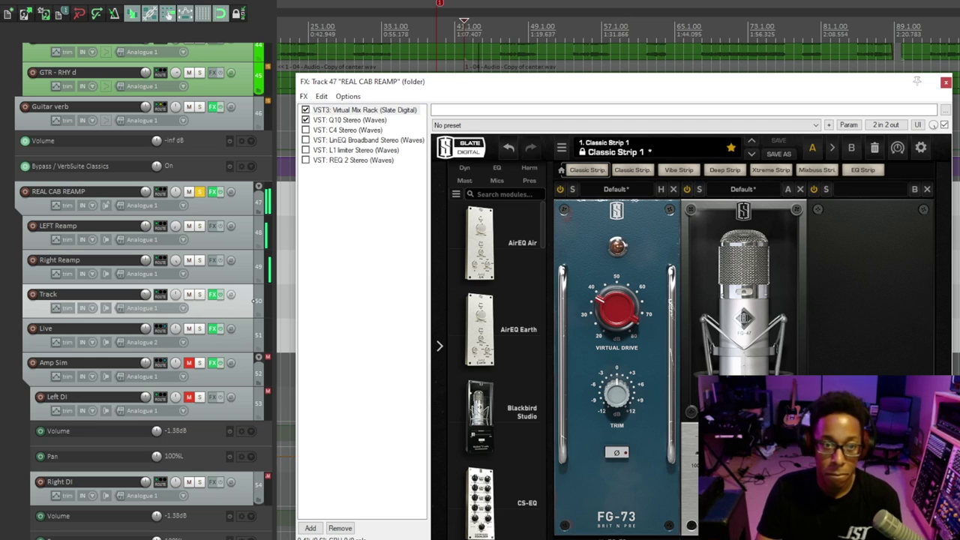
pyautogui.doubleClick(349, 120)
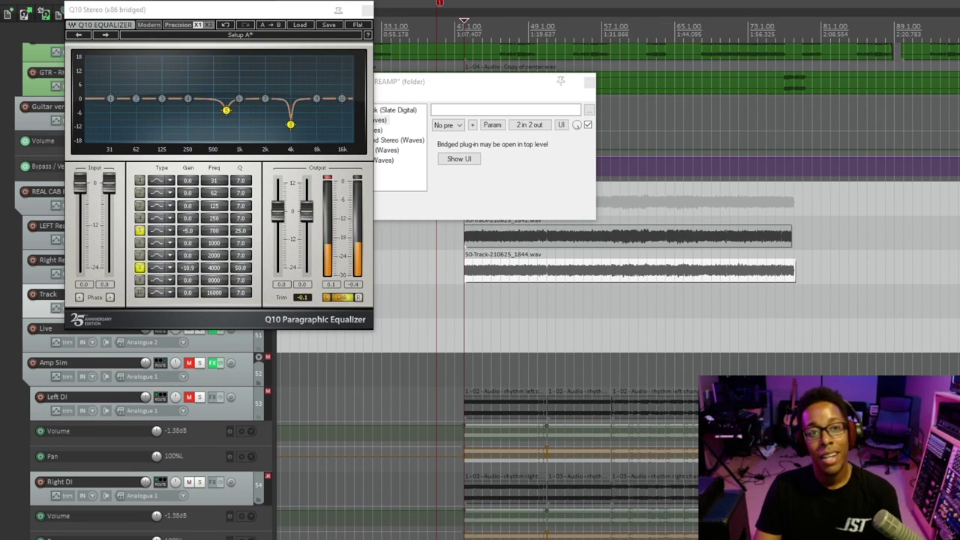
pyautogui.click(374, 126)
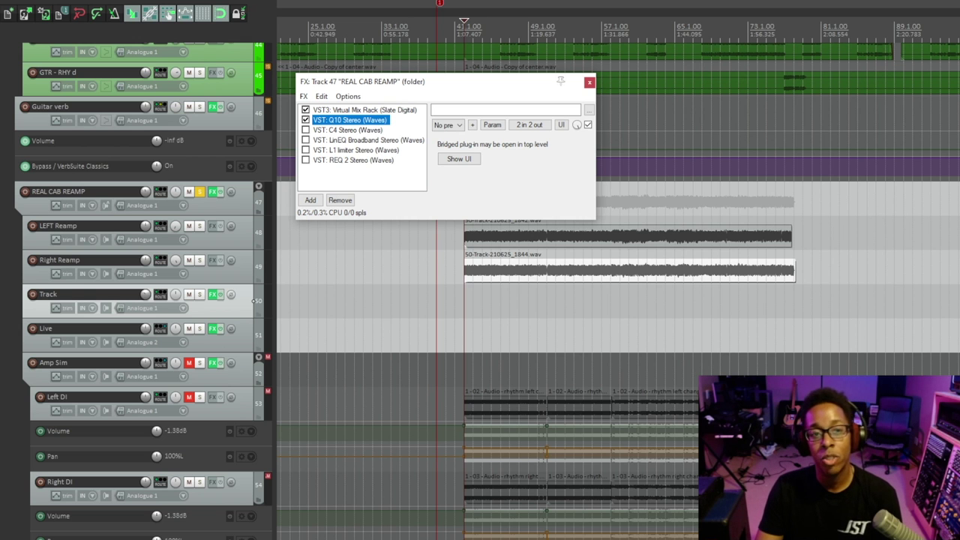
pyautogui.click(347, 130)
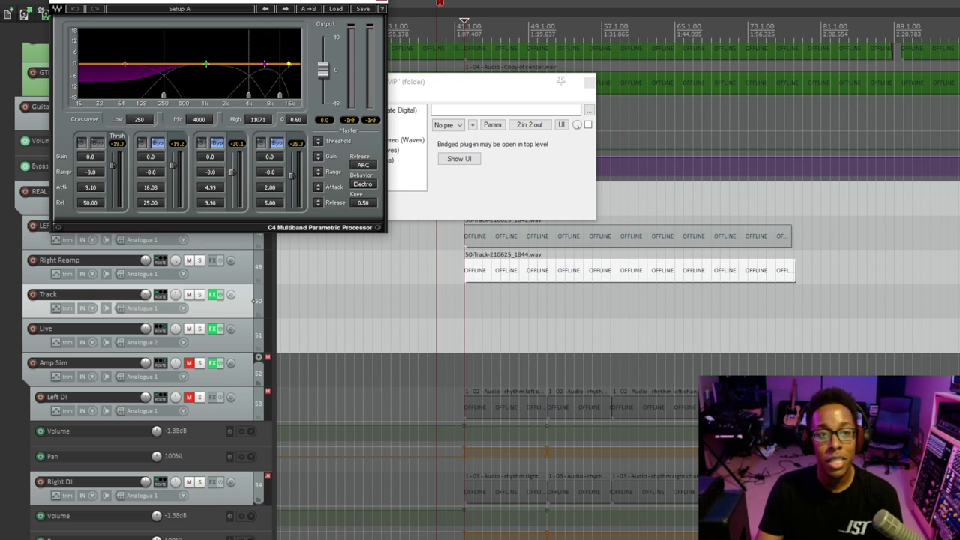
pyautogui.press('Escape')
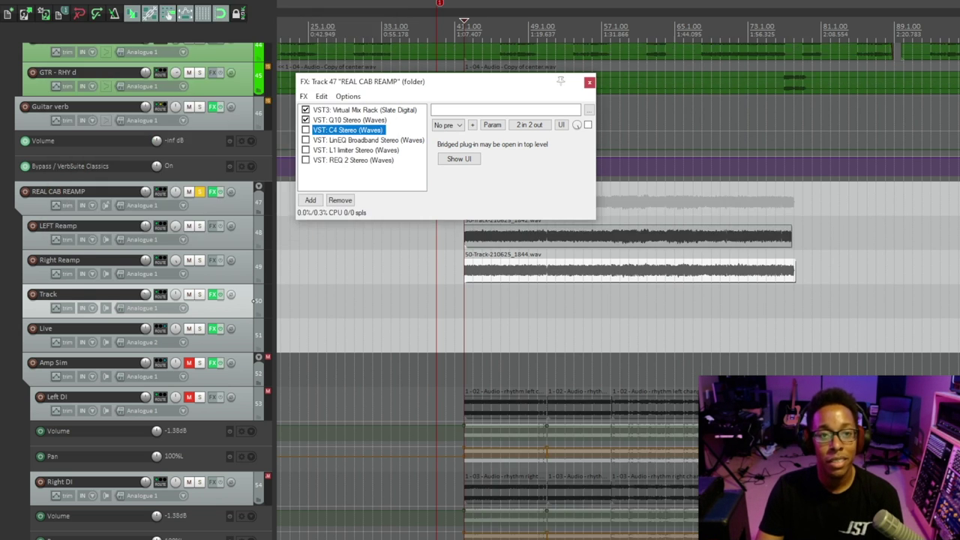
pyautogui.press('space')
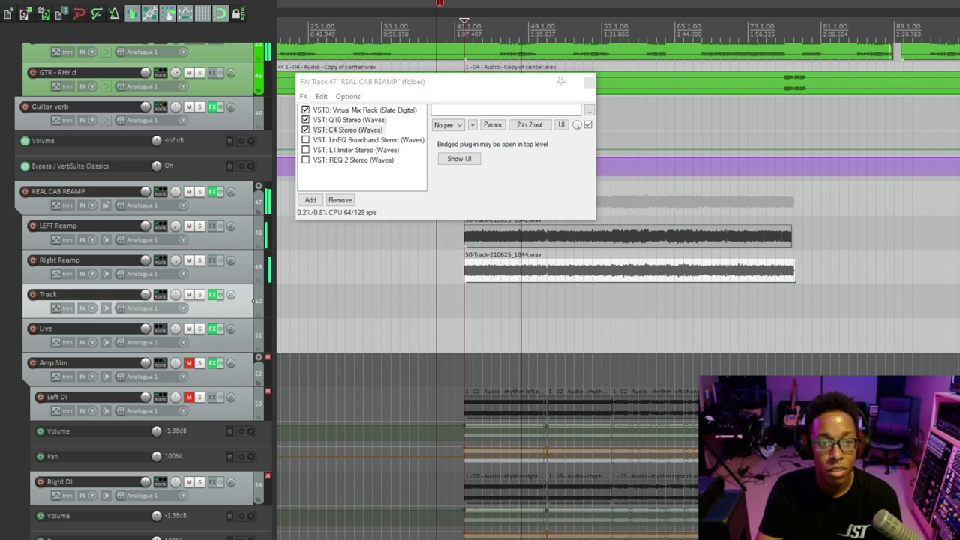
# Enable the L1 limiter, stop playback, solo REAL CAB REAMP and show REQ 2 Stereo
pyautogui.click(305, 150)
pyautogui.click(347, 130)
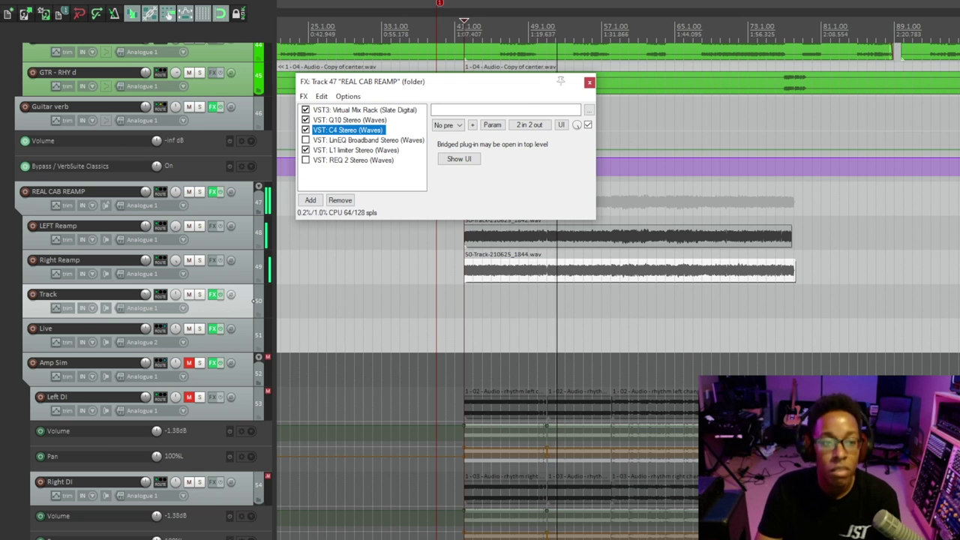
pyautogui.press('space')
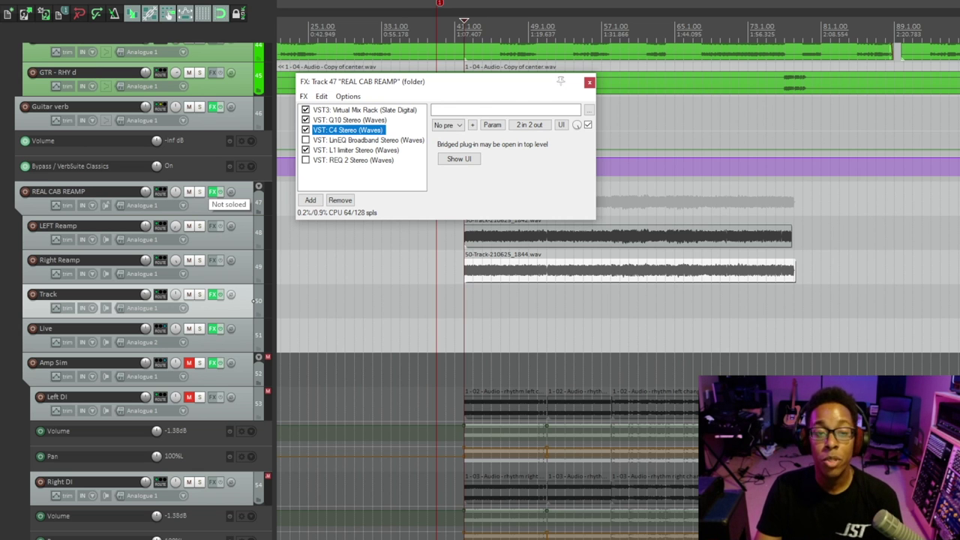
pyautogui.click(199, 192)
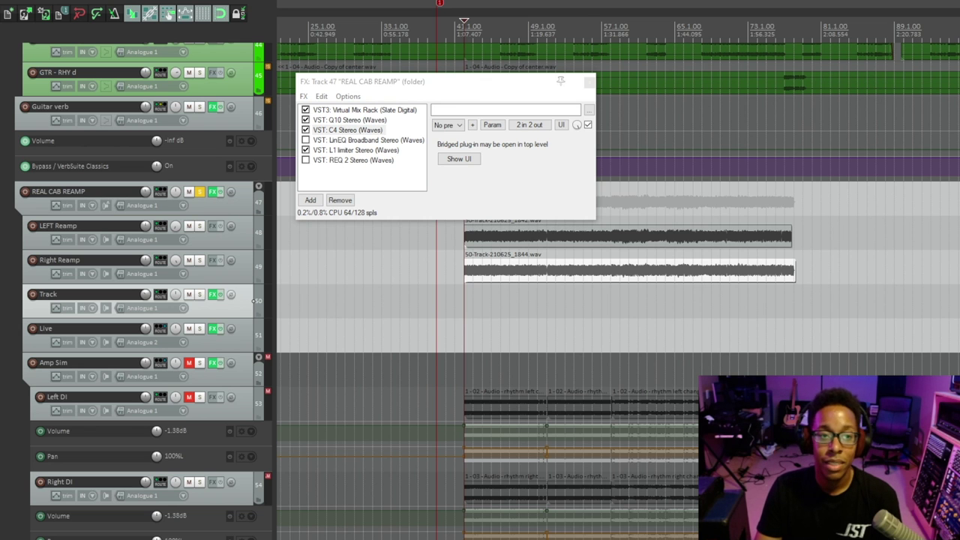
pyautogui.click(352, 160)
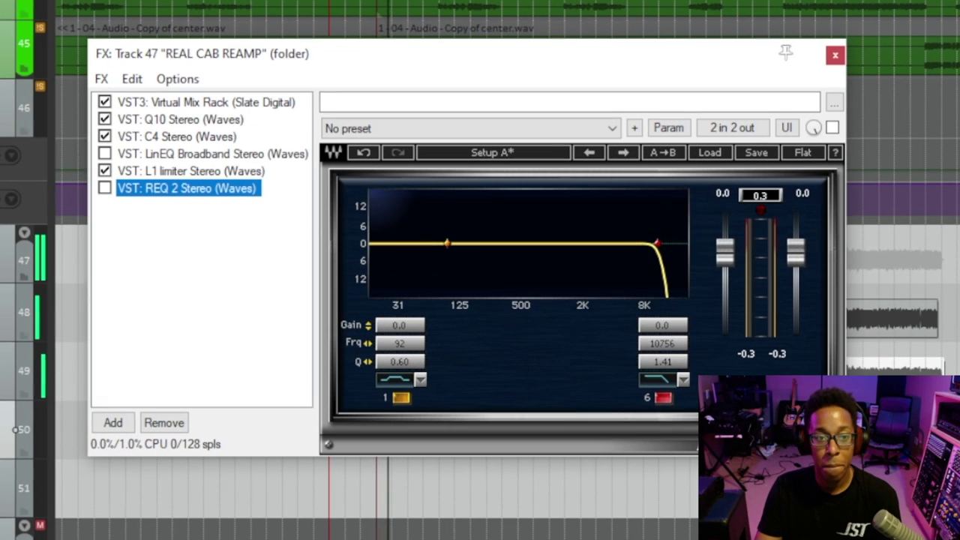
# Enable REQ 2 and make band 1 a high-pass filter with Q 1.41
pyautogui.press('space')
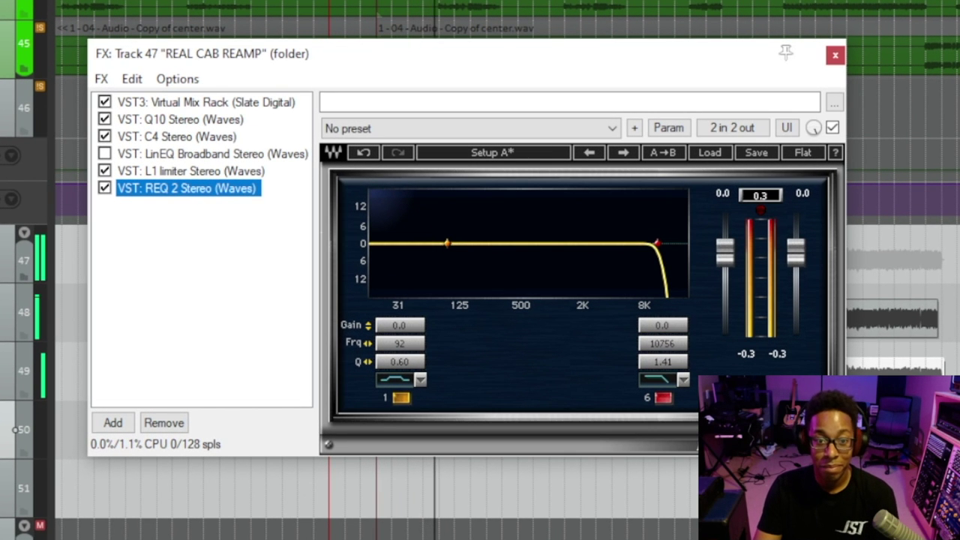
pyautogui.click(397, 380)
pyautogui.moveTo(400, 362); pyautogui.dragTo(399, 346)
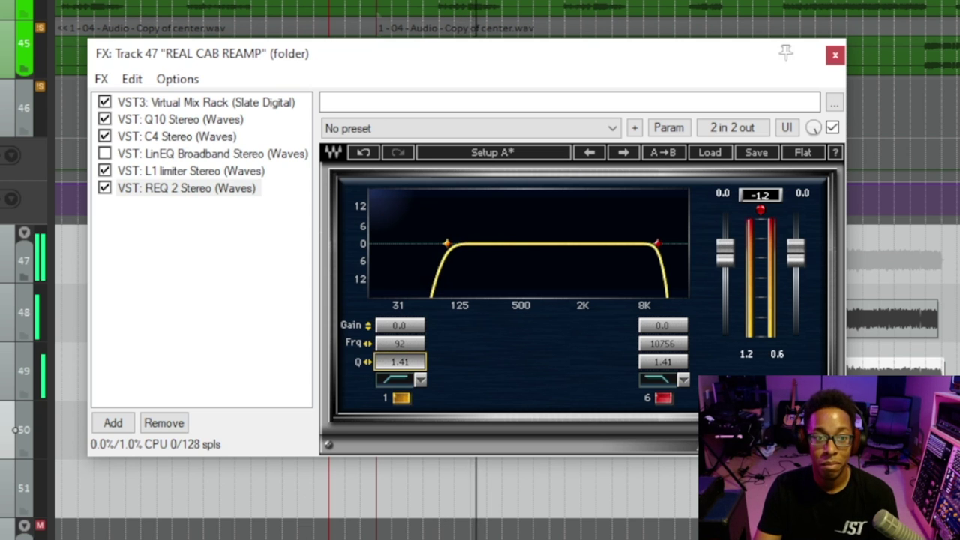
# Briefly enable LinEQ Broadband, then bypass it again
pyautogui.click(104, 154)
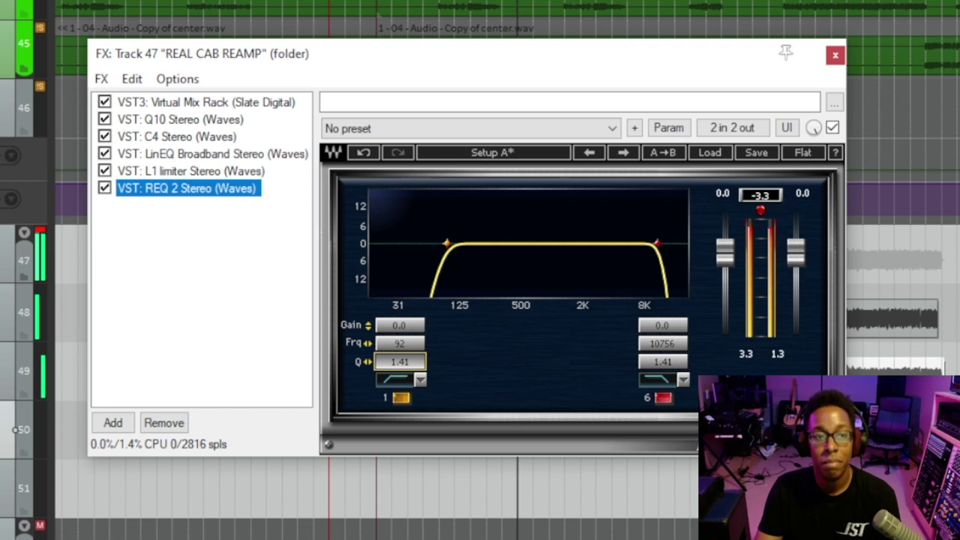
pyautogui.hotkey('alt', 'Tab')
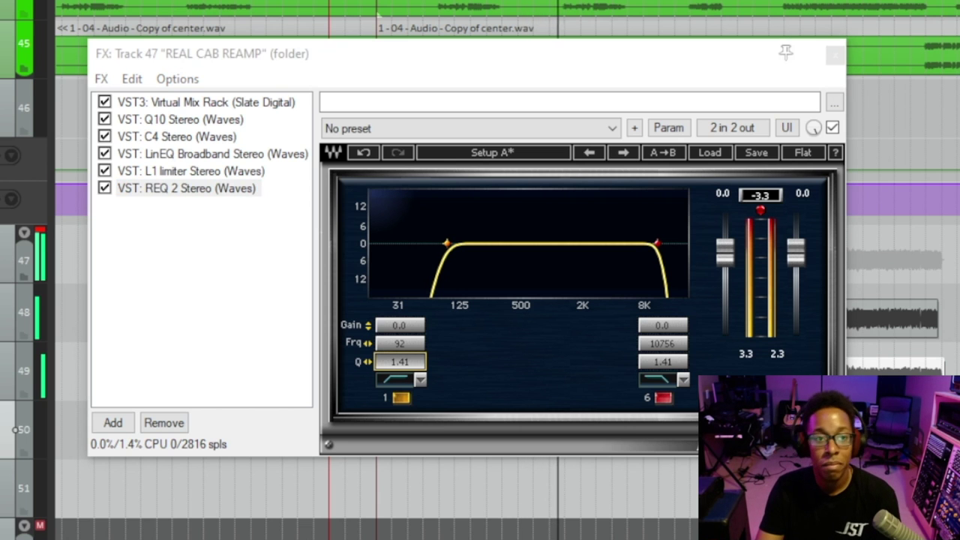
pyautogui.click(105, 154)
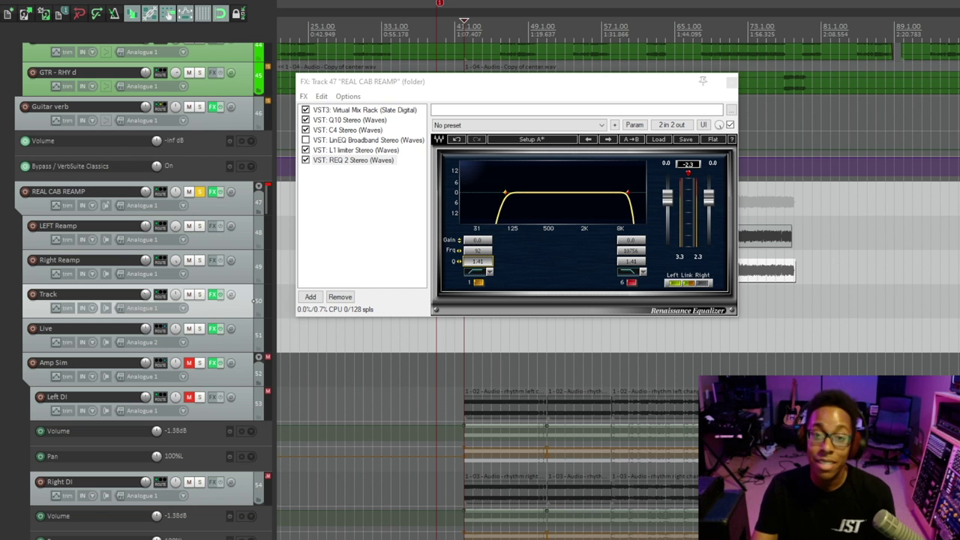
# Audition the reamp takes with the FX chain moved aside, viewing Virtual Mix Rack, then close it
pyautogui.moveTo(450, 83); pyautogui.dragTo(748, 126)
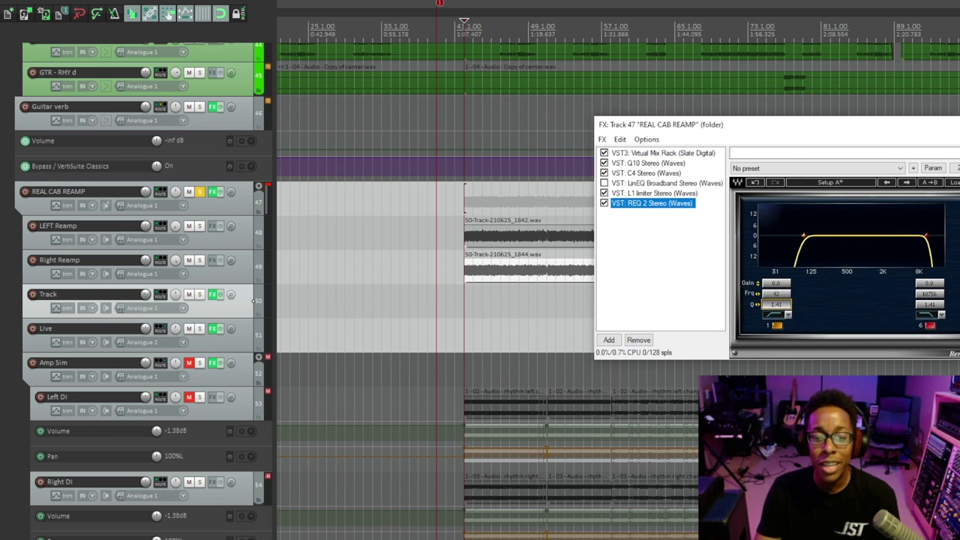
pyautogui.press('space')
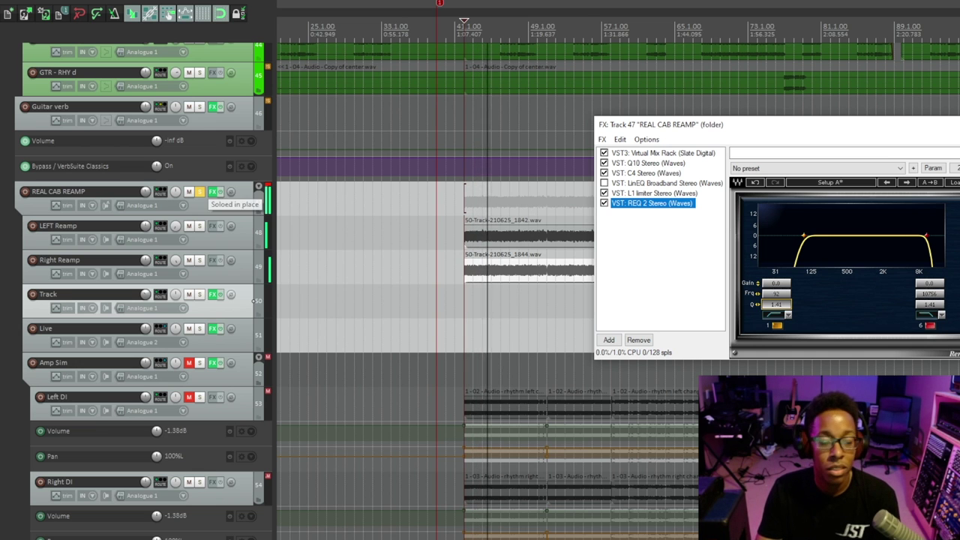
pyautogui.click(663, 153)
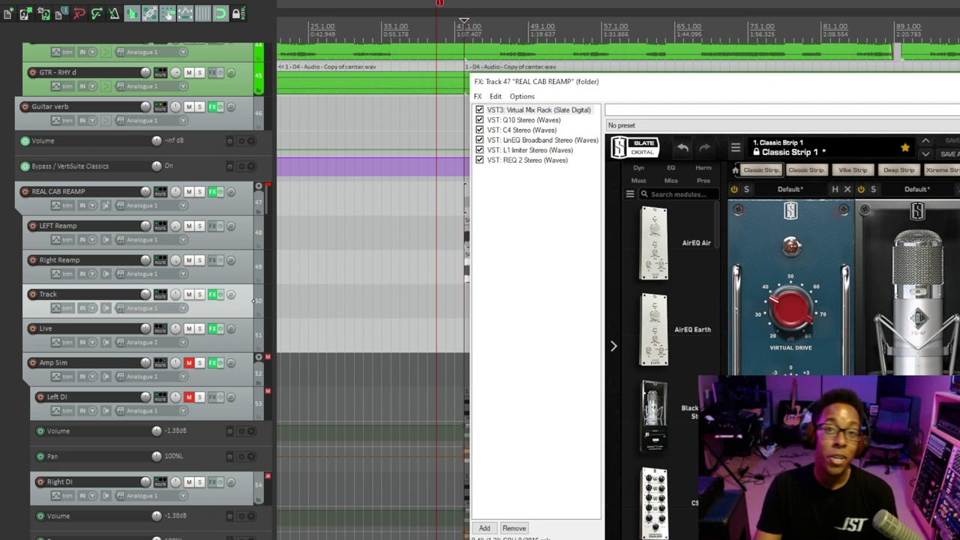
pyautogui.press('Escape')
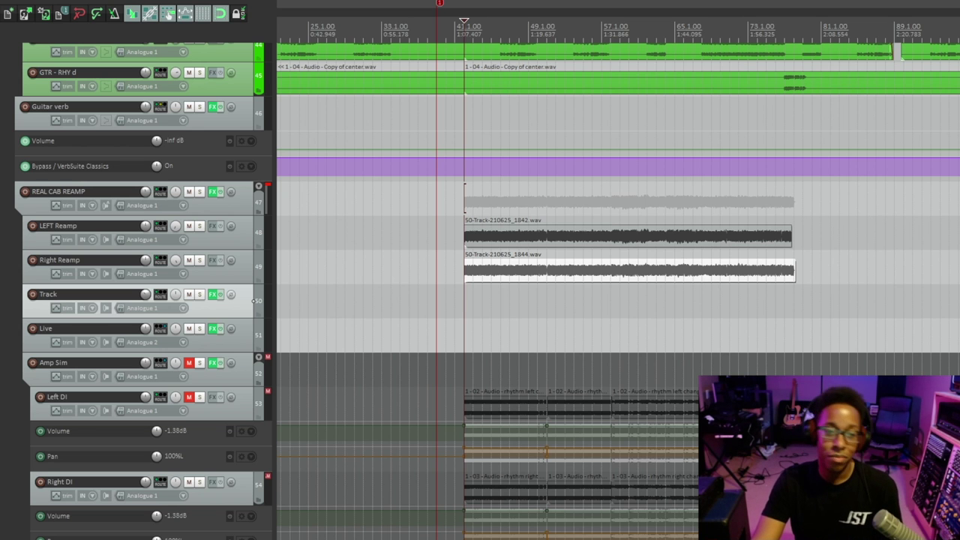
# Delete the old LEFT and Right Reamp items and close the FX chain window
pyautogui.moveTo(464, 184); pyautogui.dragTo(473, 281)
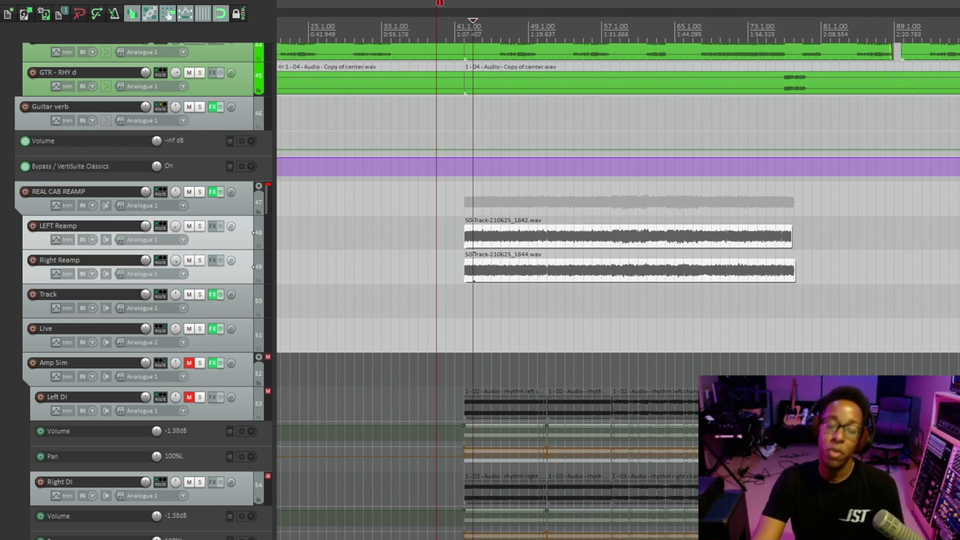
pyautogui.press('Delete')
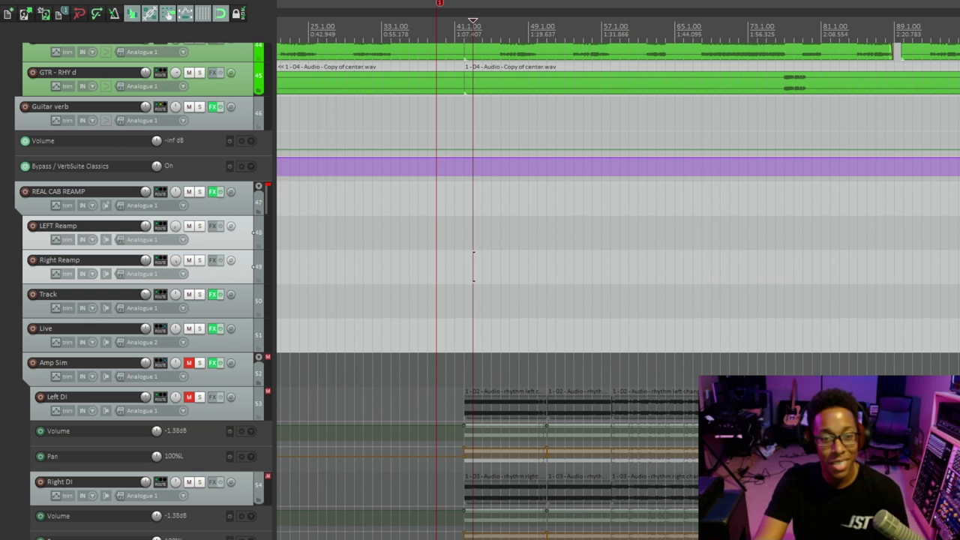
pyautogui.click(465, 266)
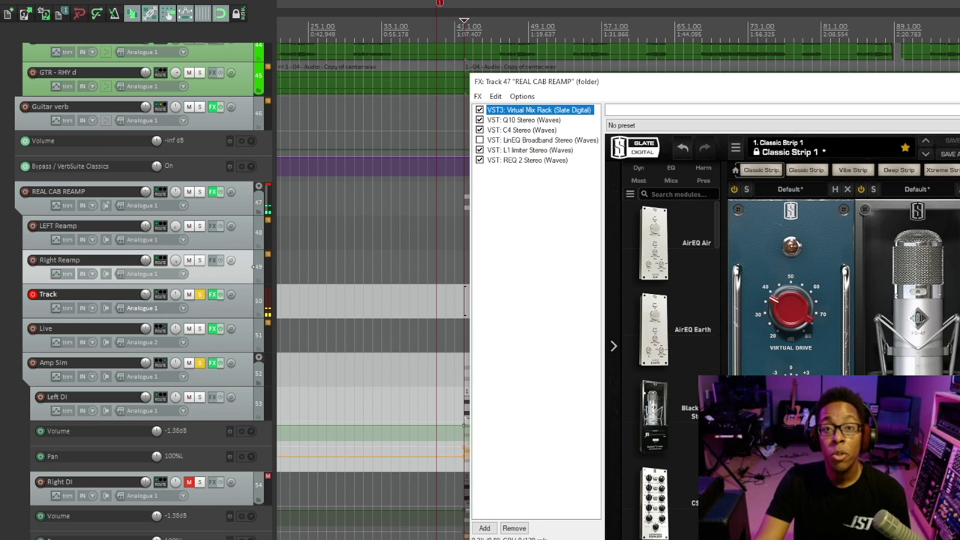
pyautogui.press('Escape')
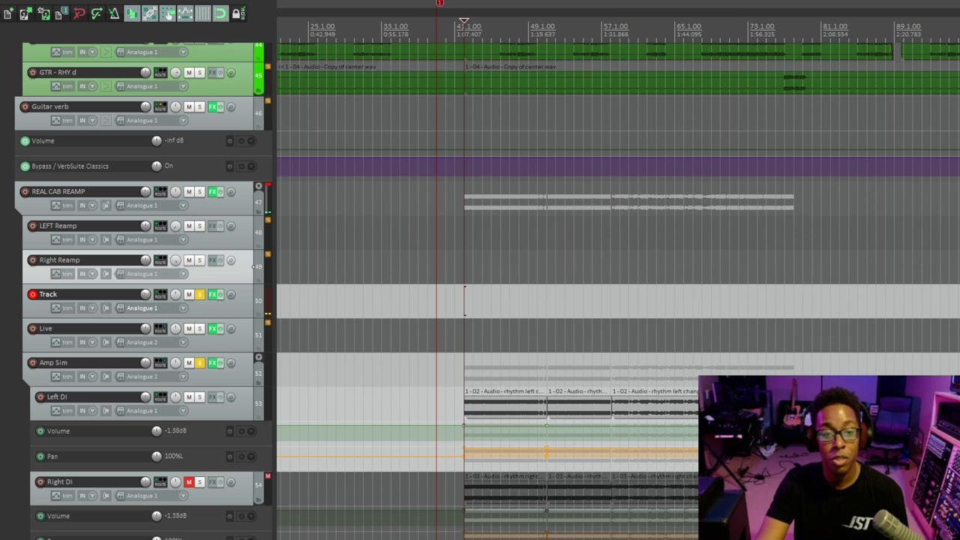
# Record a new take, 50-Track-210625_1850.wav, on the armed Track
pyautogui.press('space')
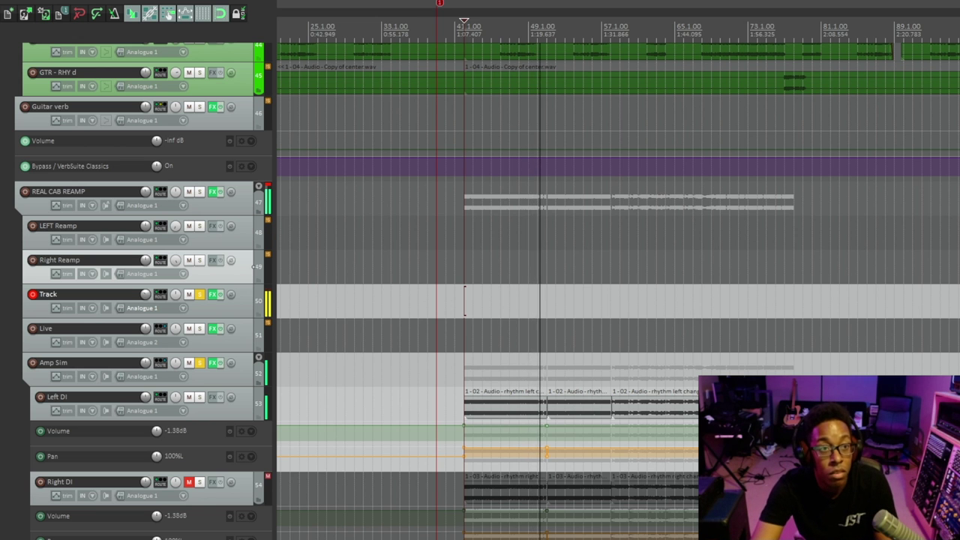
pyautogui.hotkey('ctrl', 'r')
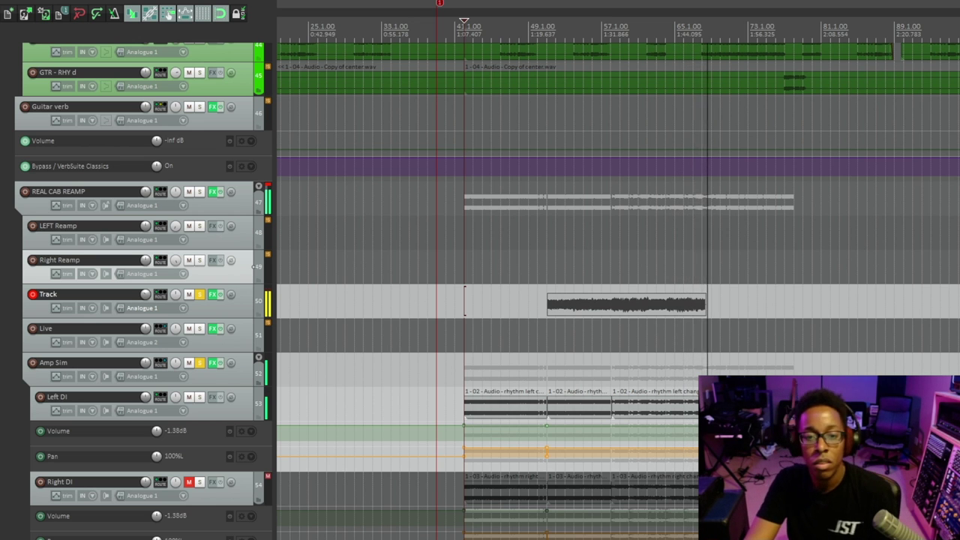
pyautogui.press('space')
# Trim the new take's left edge so it starts around bar 58
pyautogui.moveTo(547, 304); pyautogui.dragTo(611, 303)
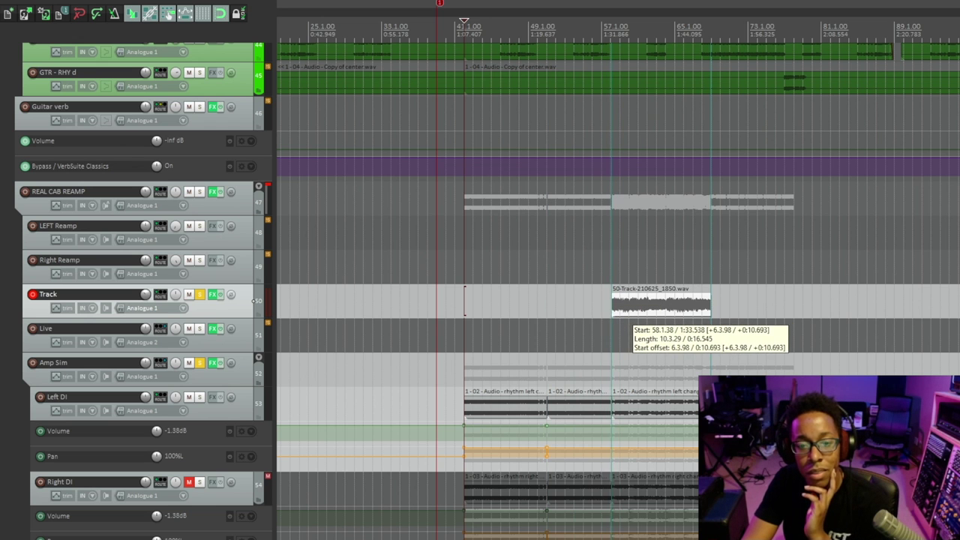
pyautogui.scroll(1, 612, 303)
pyautogui.scroll(4, 612, 304)
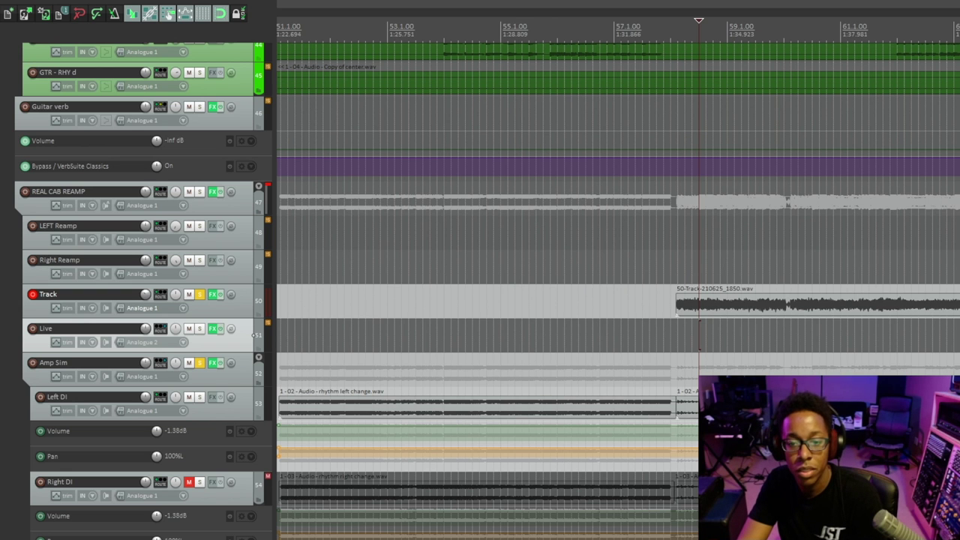
# Select Left DI and record another take, 50-Track-210625_1851.wav, from bar 57
pyautogui.click(254, 403)
pyautogui.hscroll(5, 256, 404)
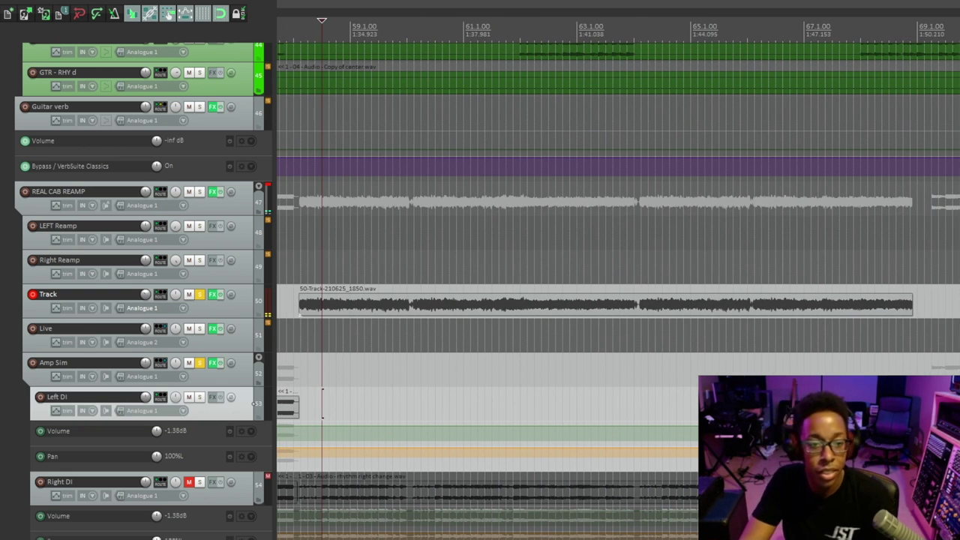
pyautogui.hotkey('ctrl', 'r')
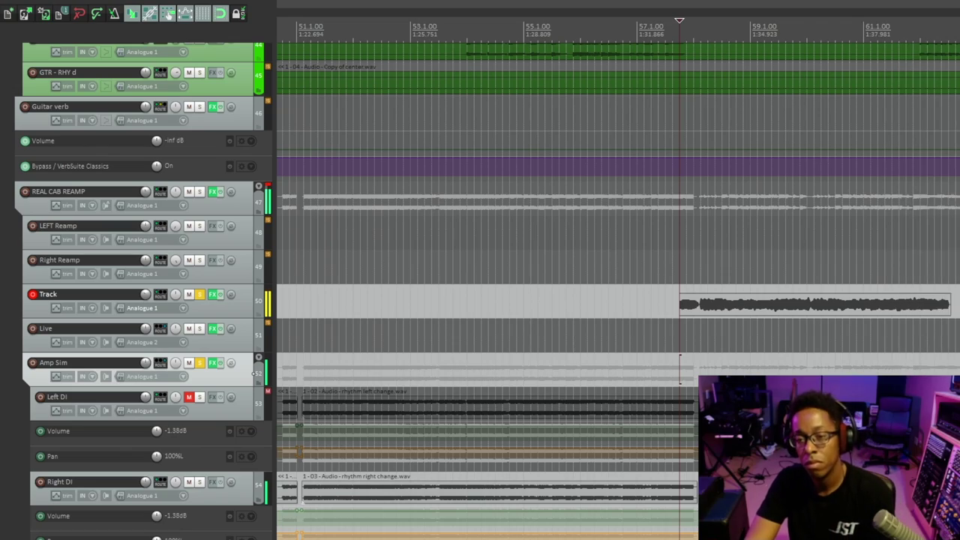
pyautogui.press('space')
pyautogui.scroll(-5, 605, 225)
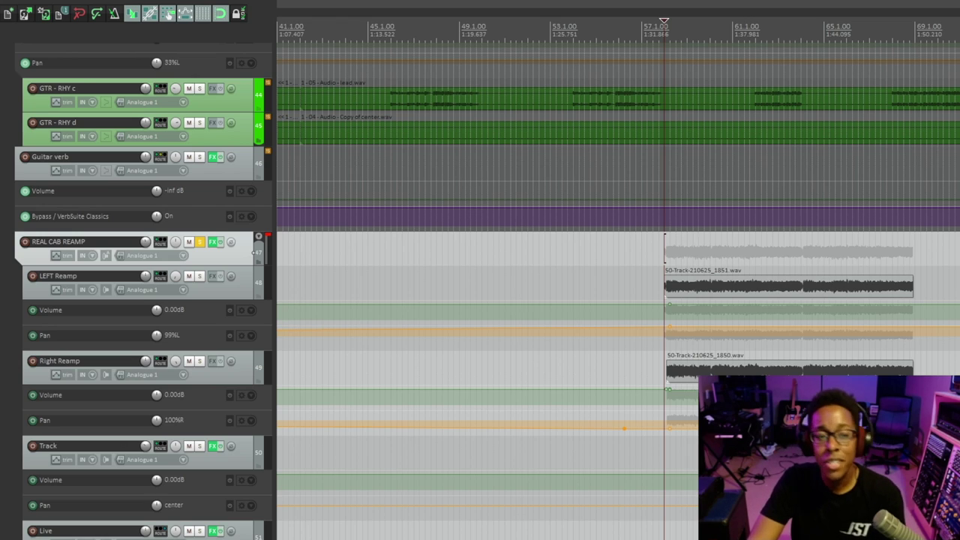
pyautogui.press('space')
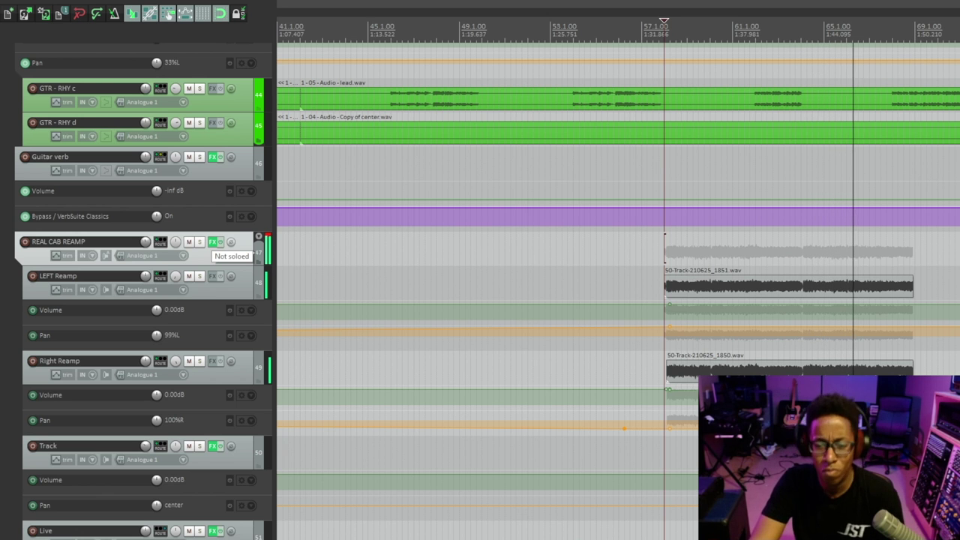
pyautogui.click(200, 241)
pyautogui.click(199, 242)
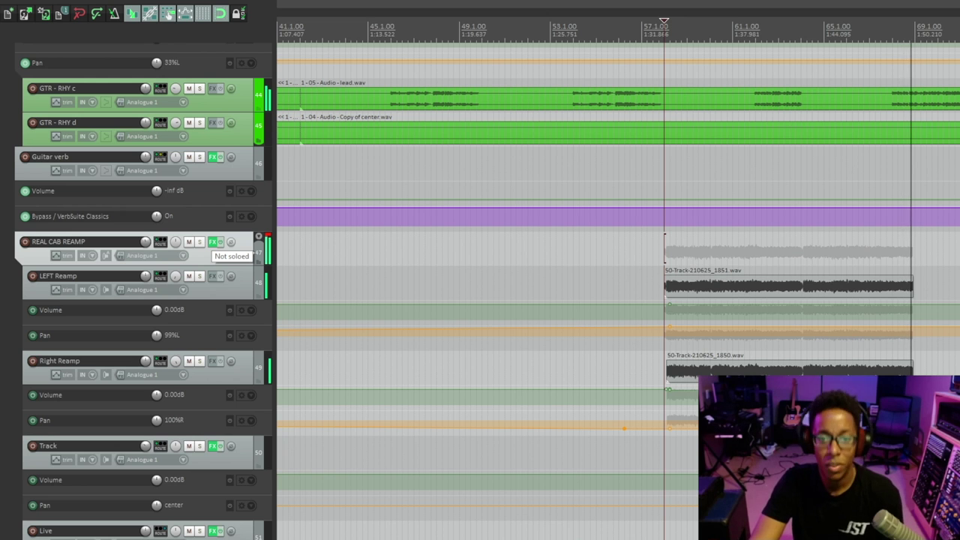
pyautogui.press('space')
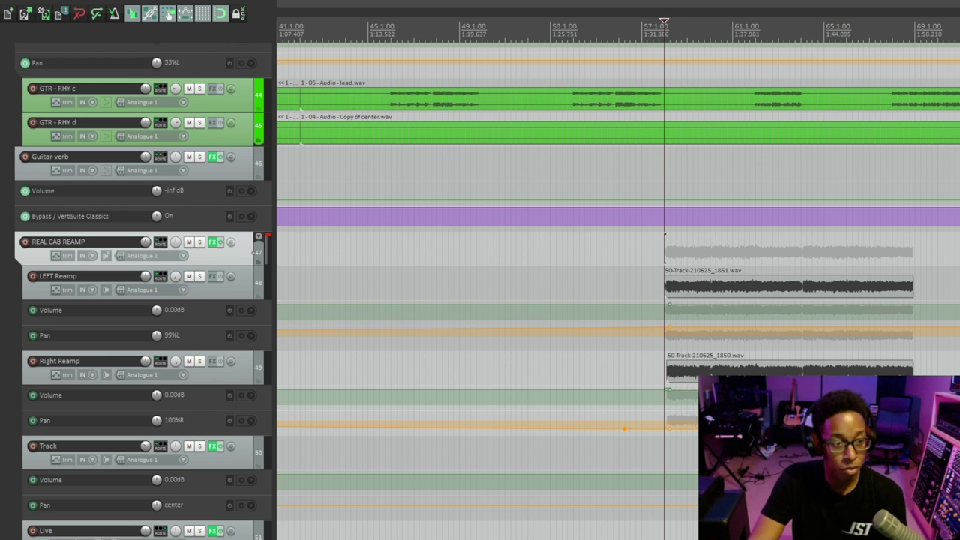
# Reopen the REAL CAB REAMP track's FX chain to show Virtual Mix Rack's Classic Strip 1 with FG-73
pyautogui.click(215, 242)
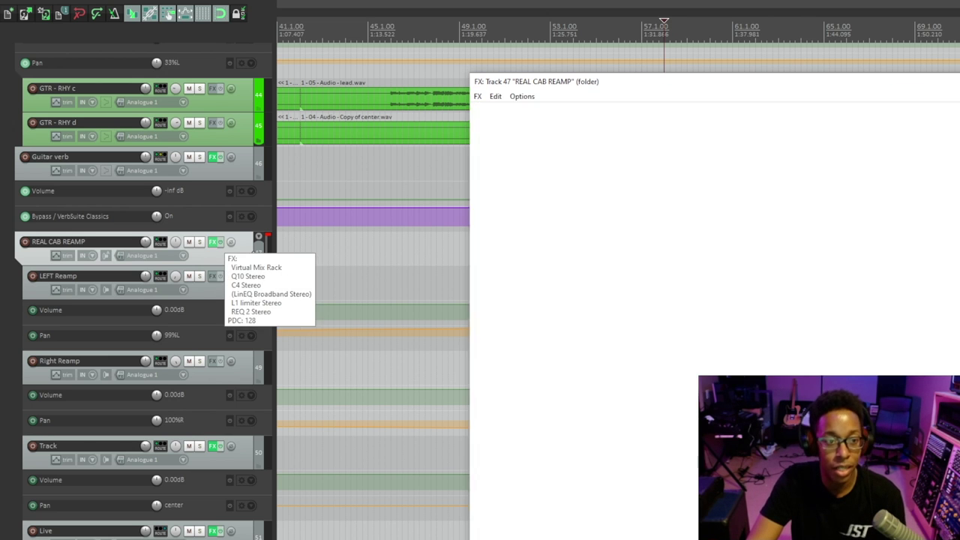